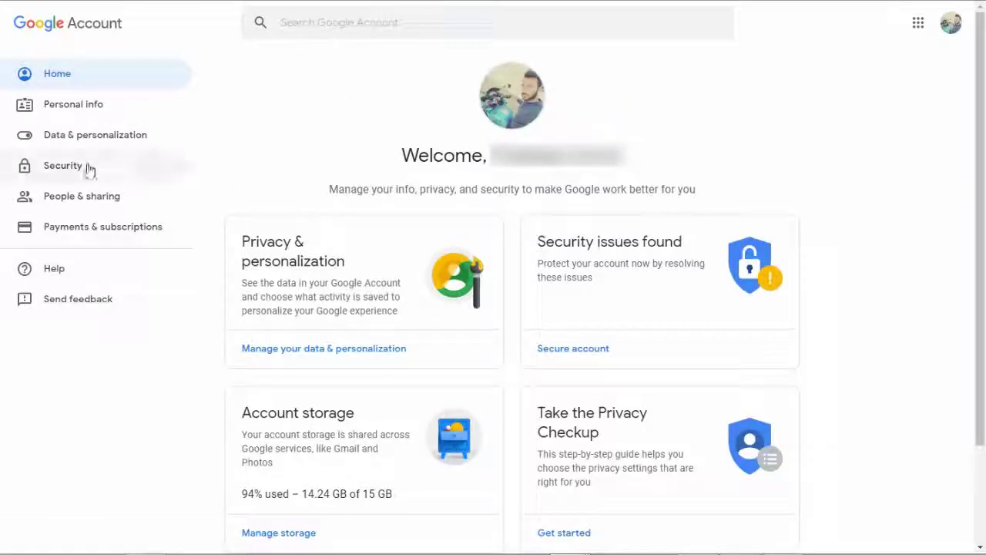
Step: Turn off 2-Step Verification in the Google Account security settings after re-entering the password
click(88, 169)
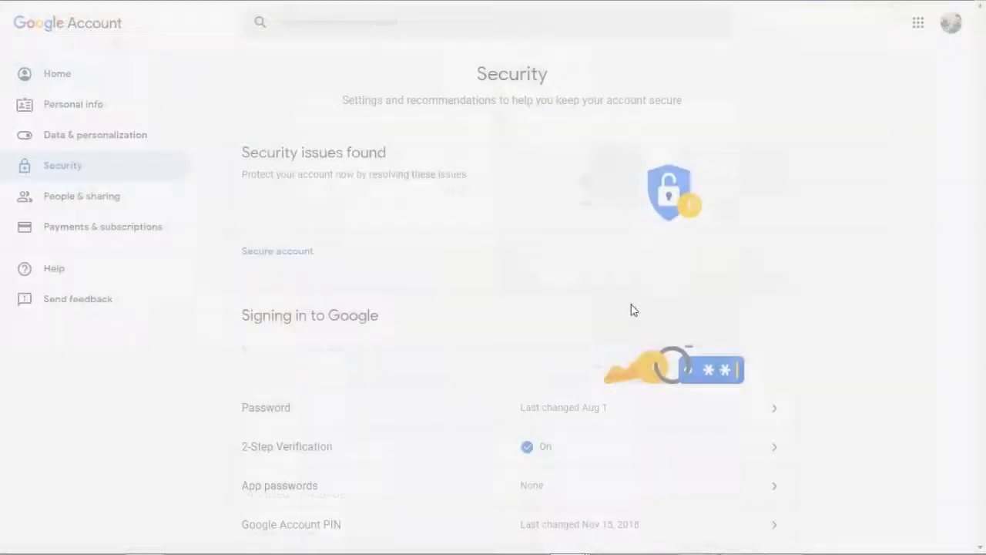
scroll(628, 310, down, 3)
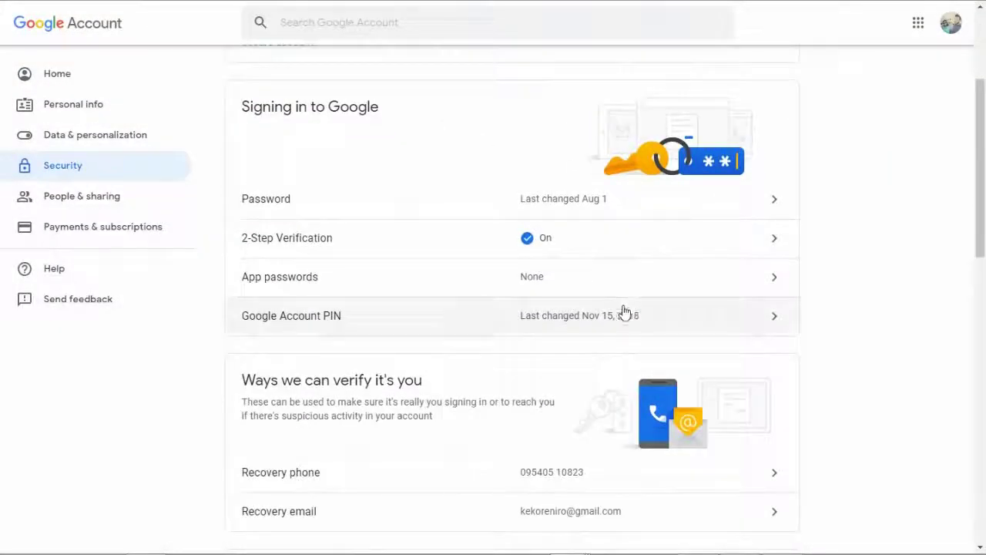
click(457, 243)
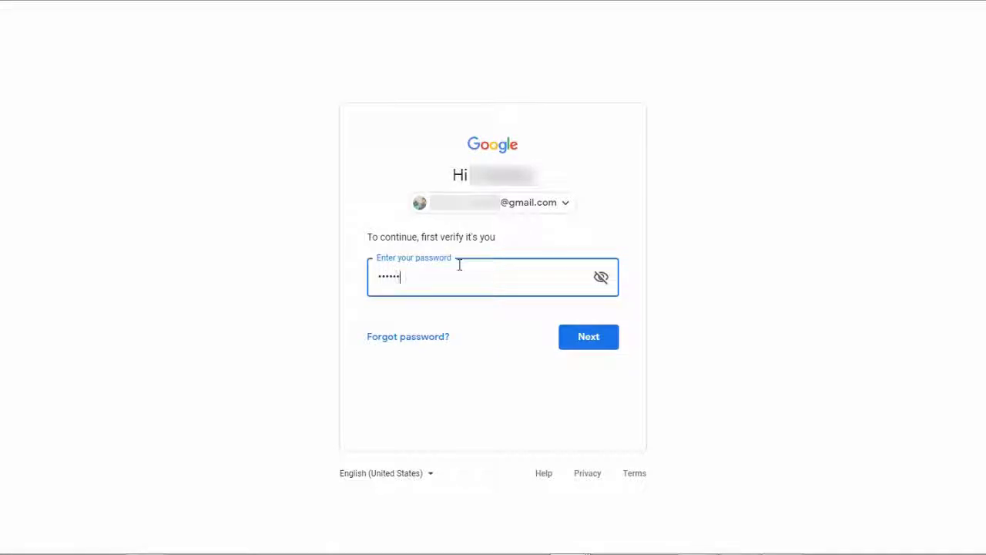
click(568, 339)
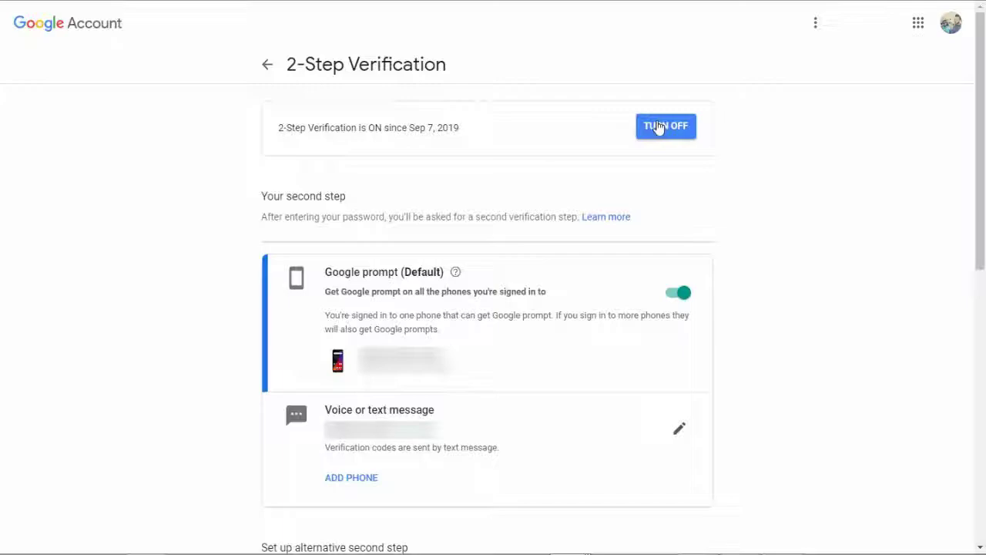
click(681, 135)
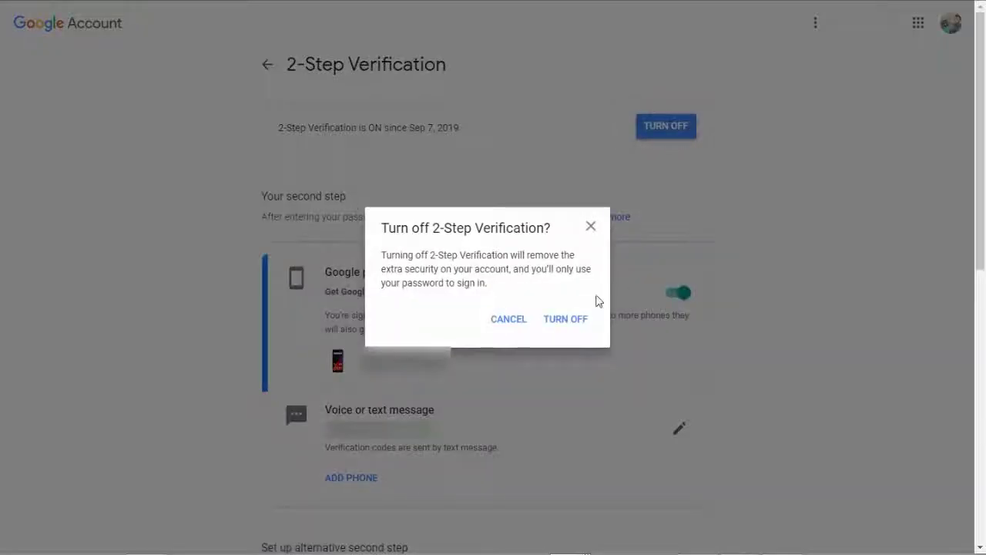
click(567, 322)
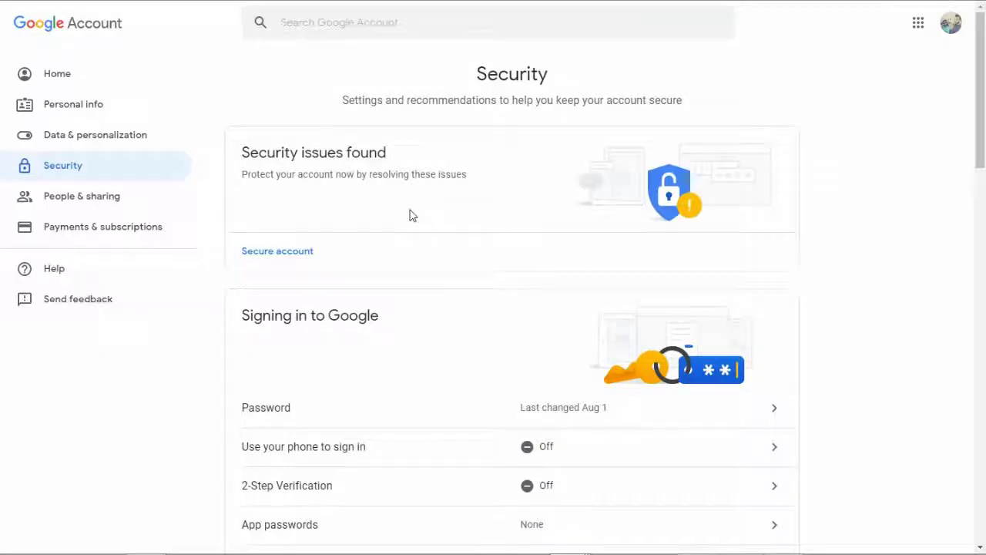
Step: Switch Less secure app access on for the account
scroll(409, 215, down, 12)
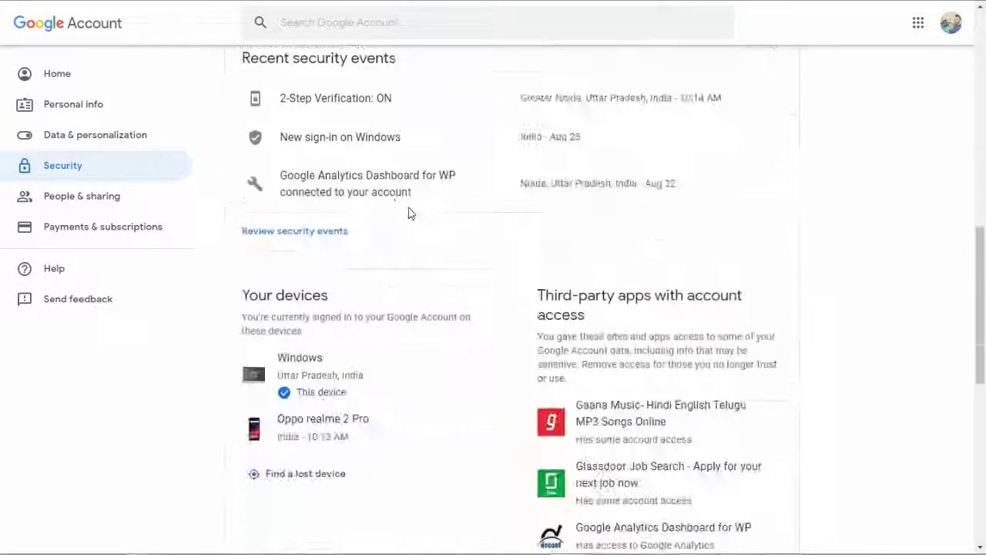
scroll(409, 215, down, 5)
drag(436, 125, 242, 114)
click(326, 248)
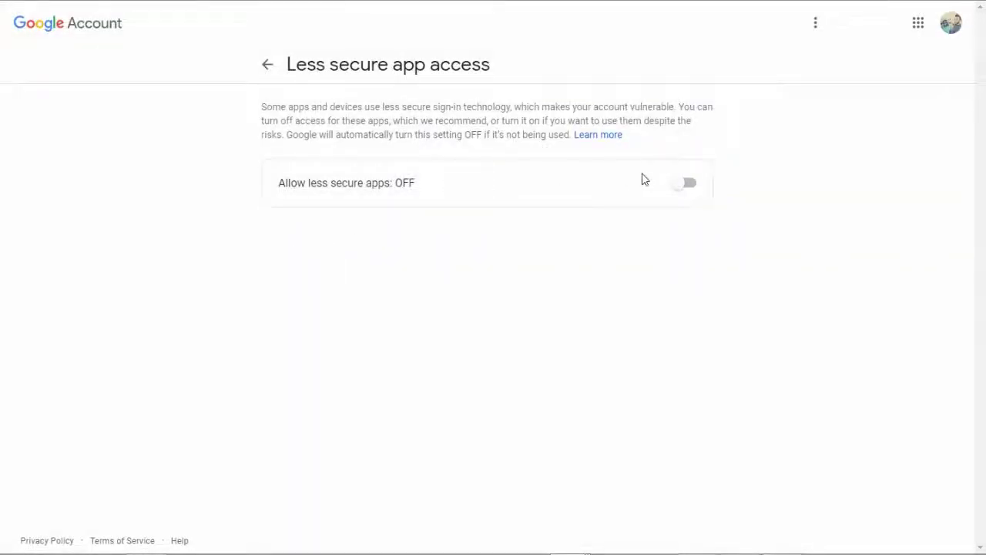
click(682, 192)
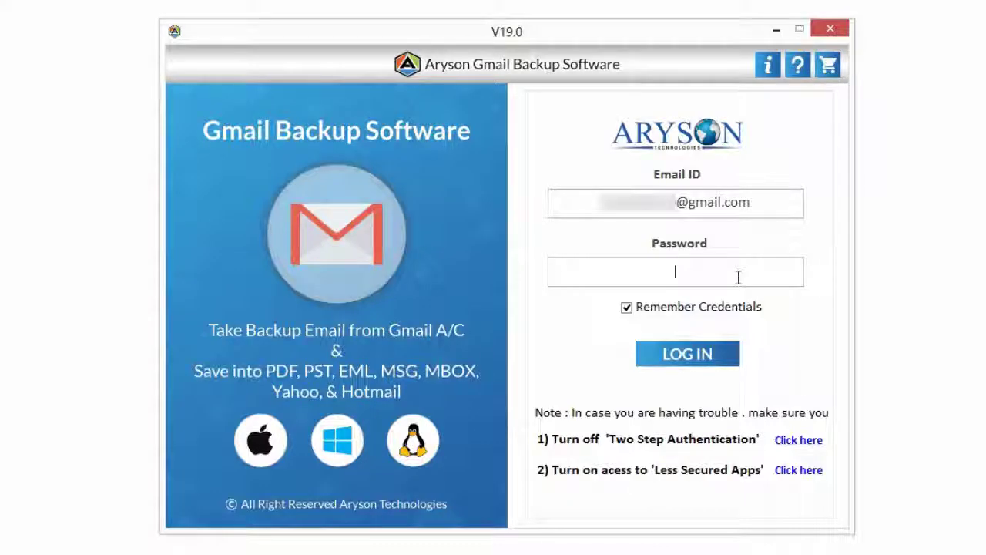
Step: Sign in to the Gmail account in Aryson with the account password
click(738, 277)
key(ctrl+v)
click(674, 361)
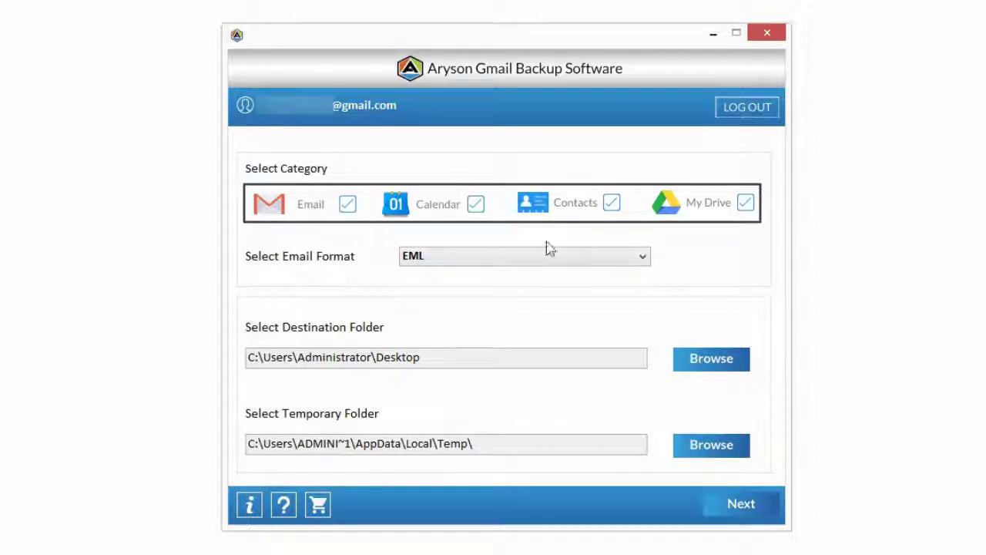
Step: Choose PST format, keep the Desktop destination and default temporary folder, and continue
click(586, 260)
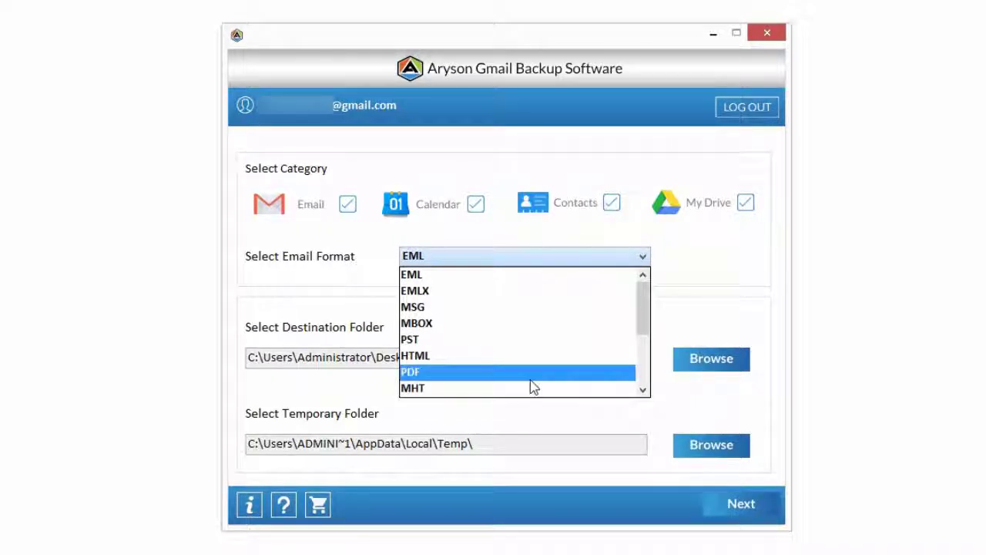
click(513, 340)
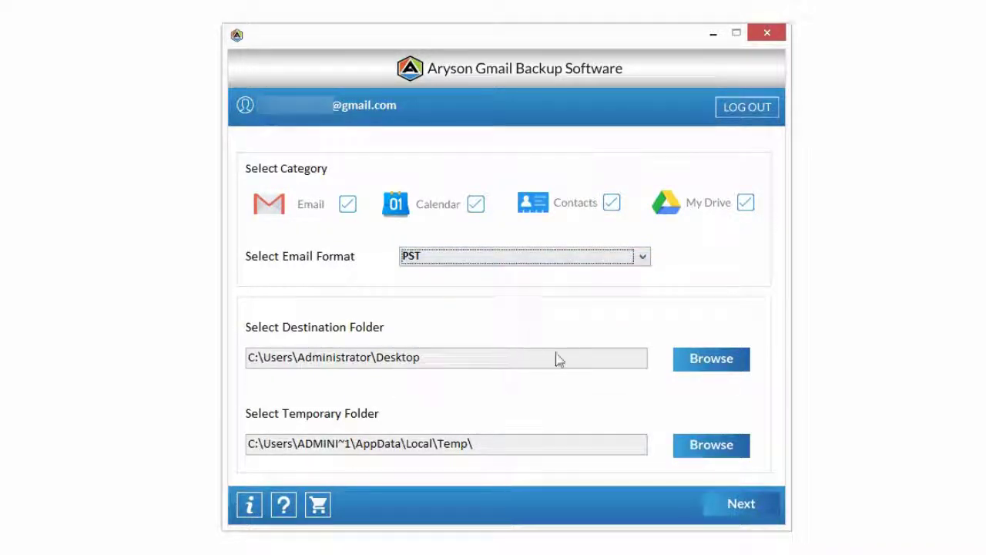
click(699, 373)
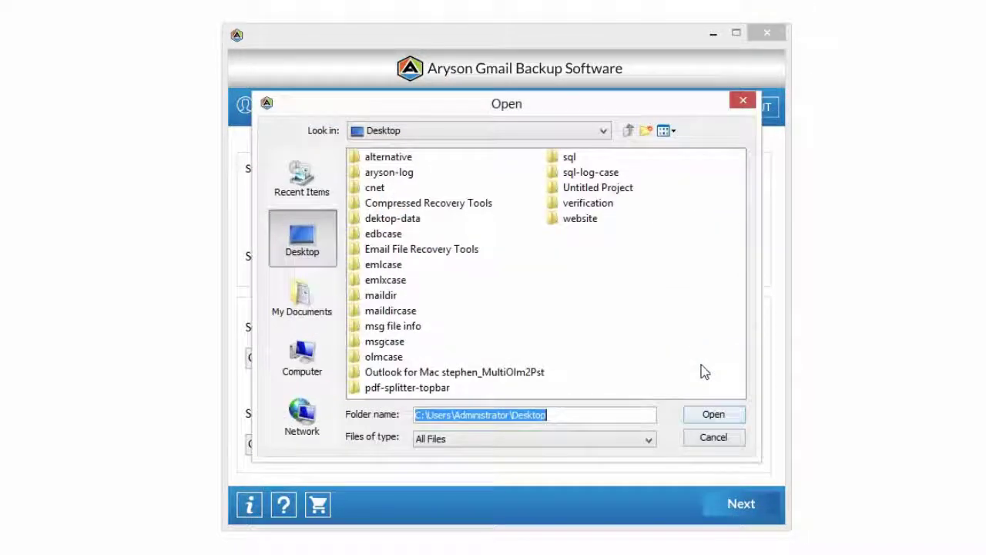
click(715, 438)
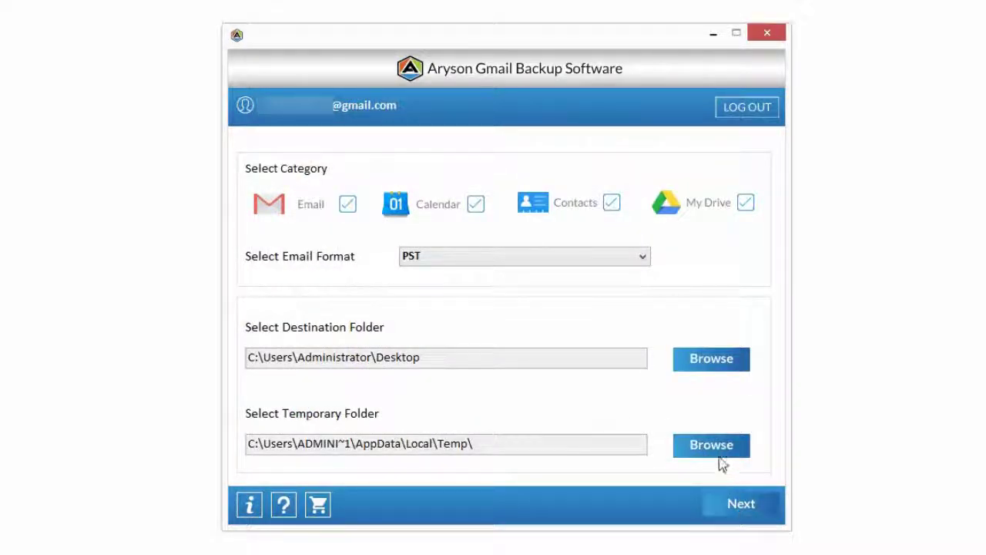
click(717, 451)
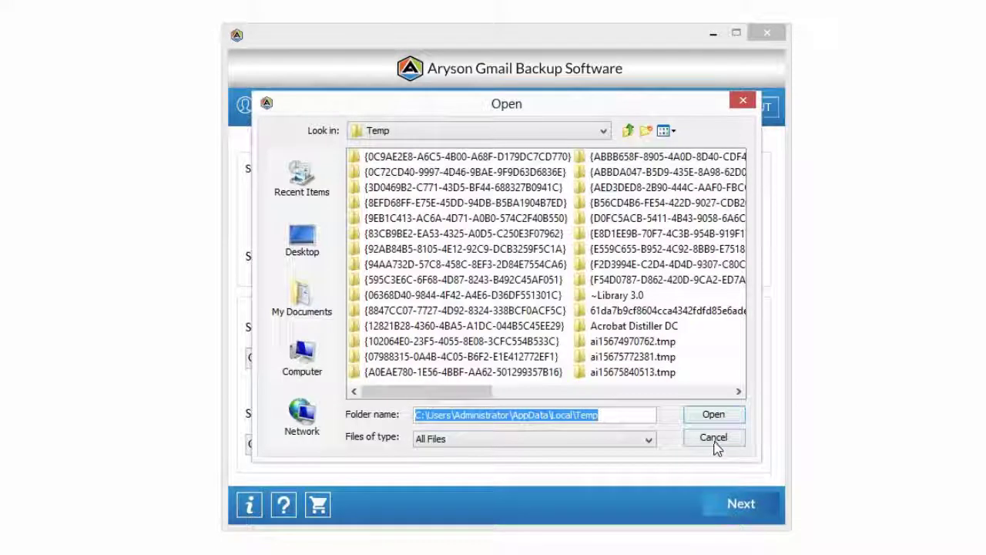
click(714, 440)
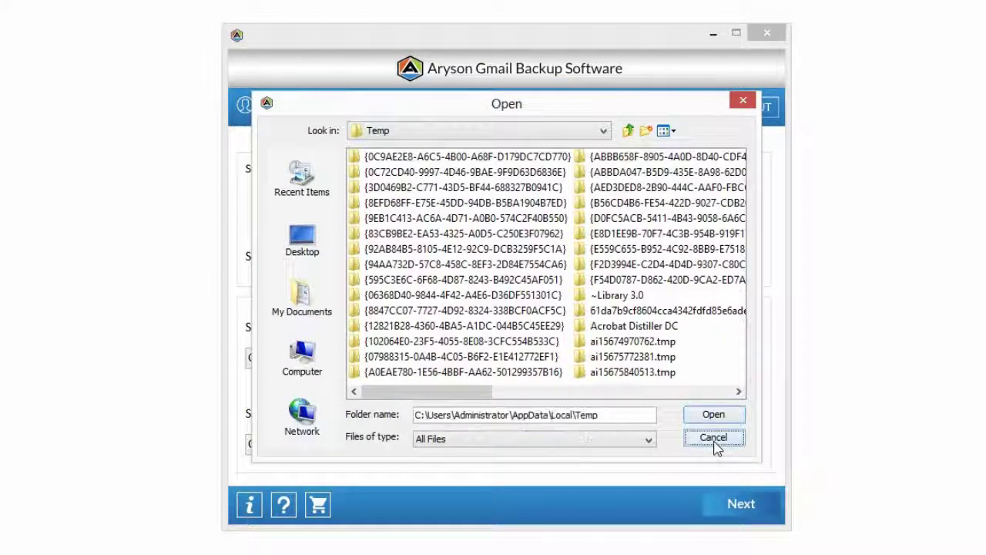
click(742, 506)
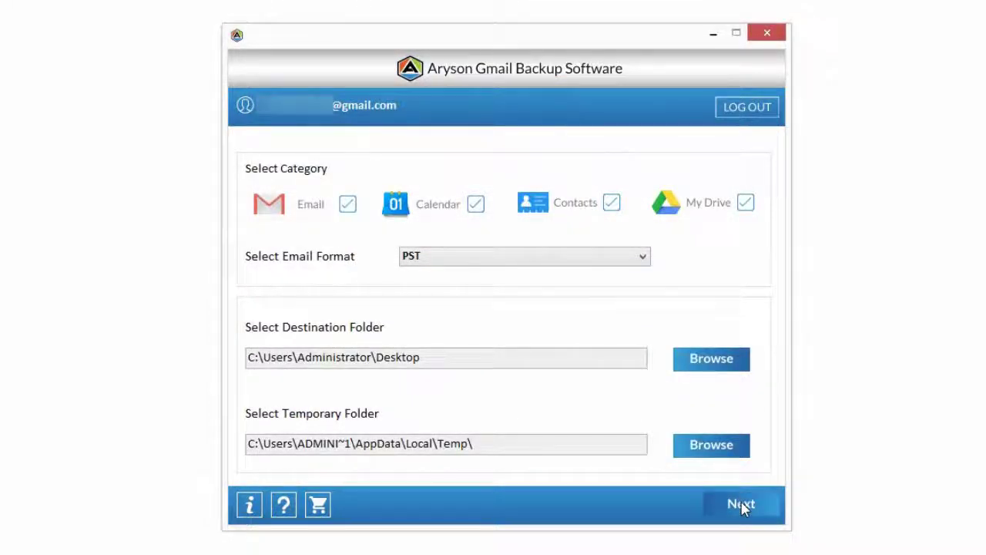
click(280, 164)
click(296, 178)
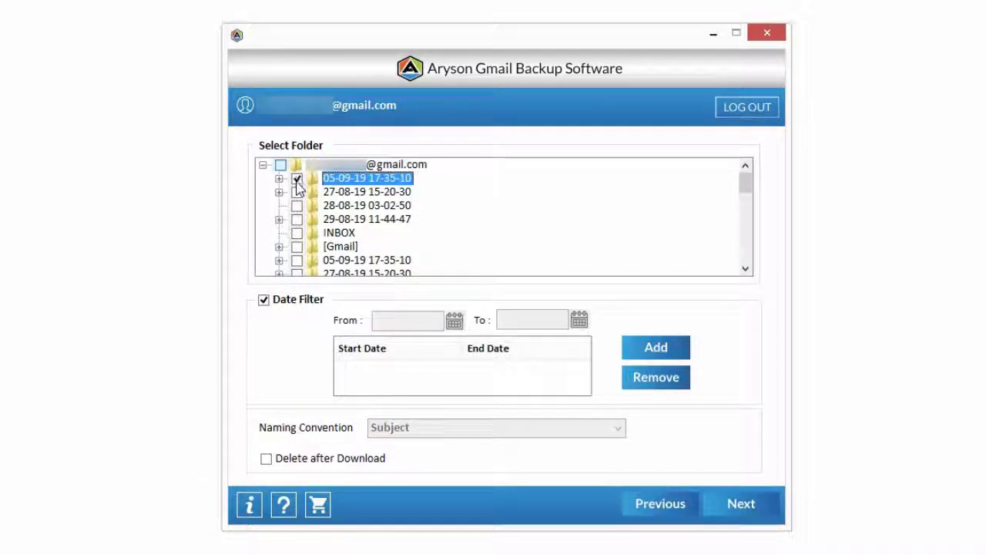
click(263, 301)
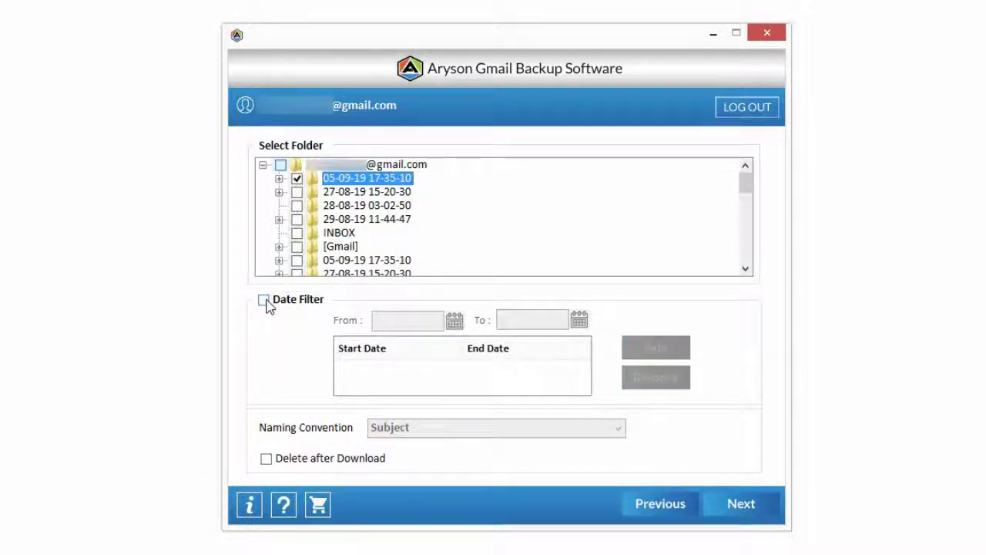
click(264, 300)
click(453, 320)
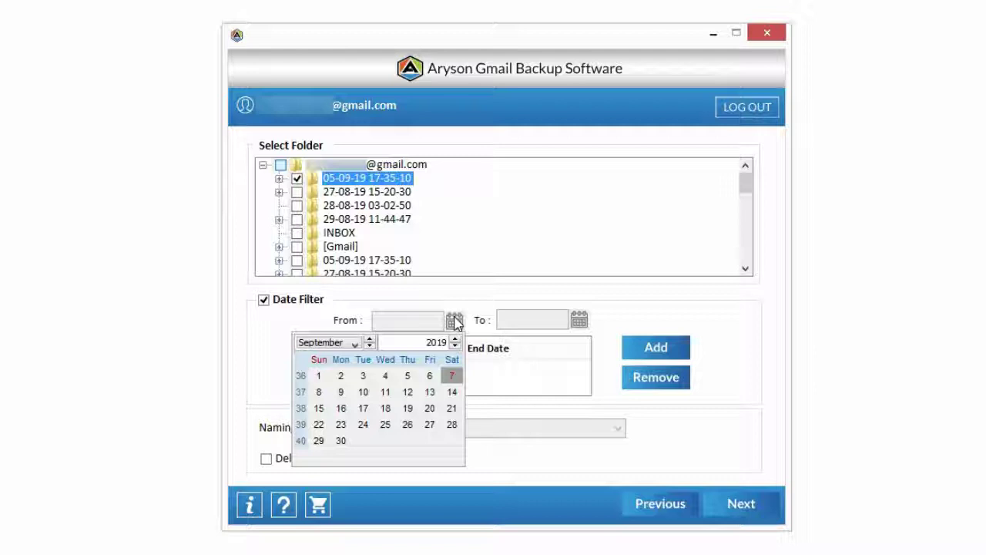
click(579, 319)
click(579, 320)
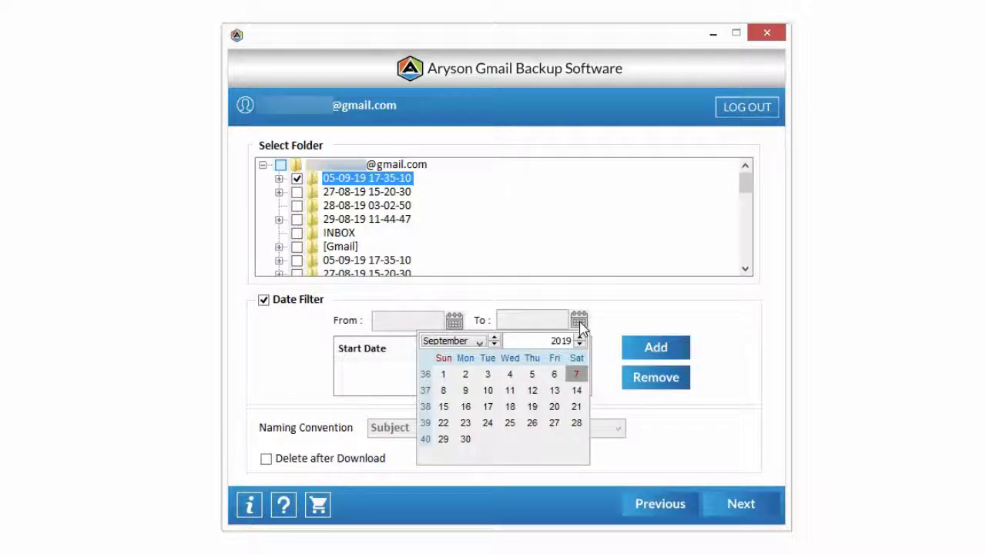
click(579, 322)
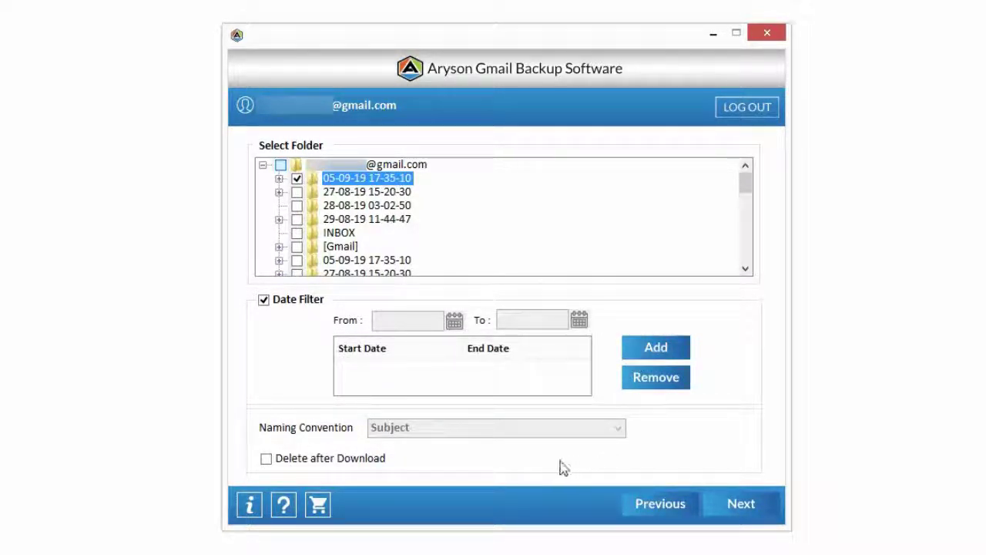
Step: Decline deleting mails from the server after download, then start the backup
click(295, 460)
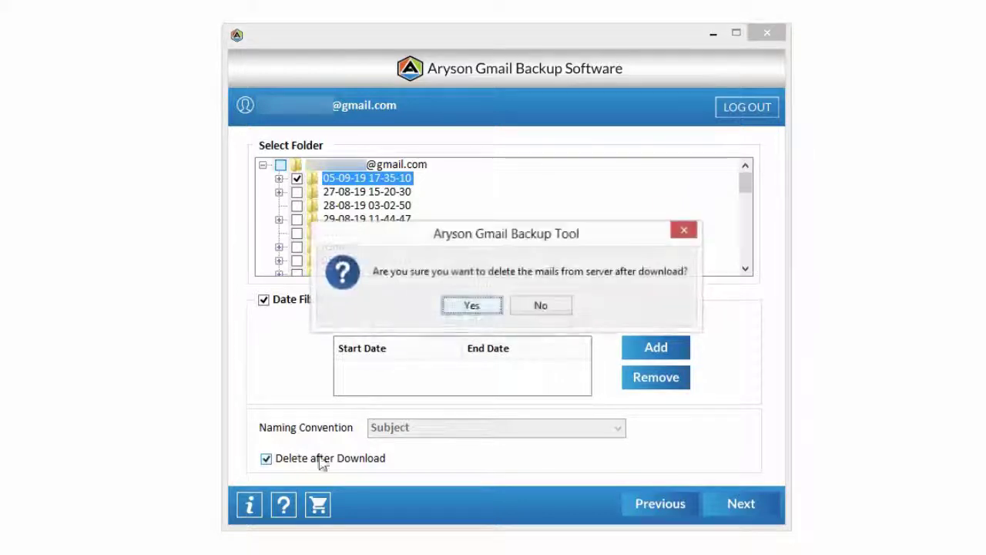
click(539, 306)
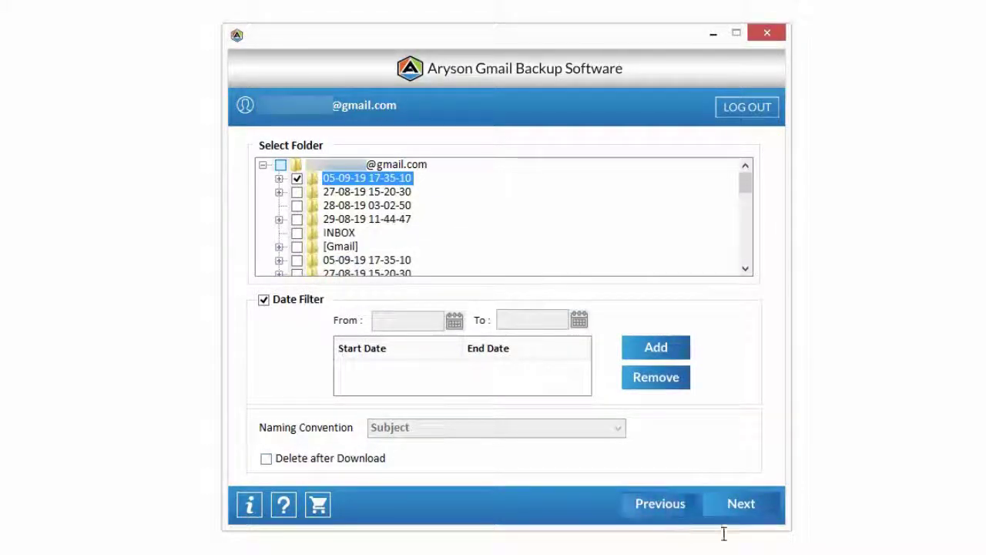
click(739, 504)
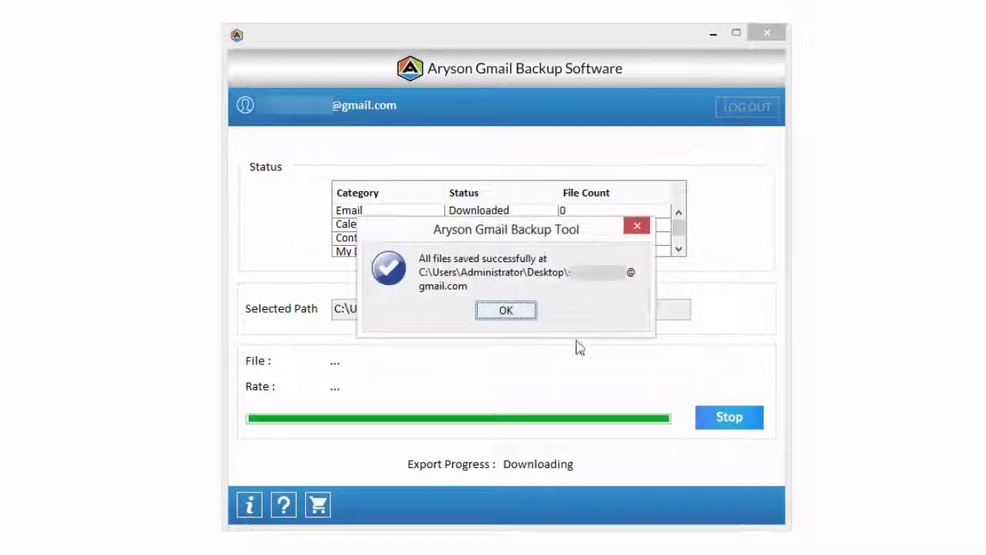
Step: Acknowledge the 'All files saved successfully' message with OK
click(497, 316)
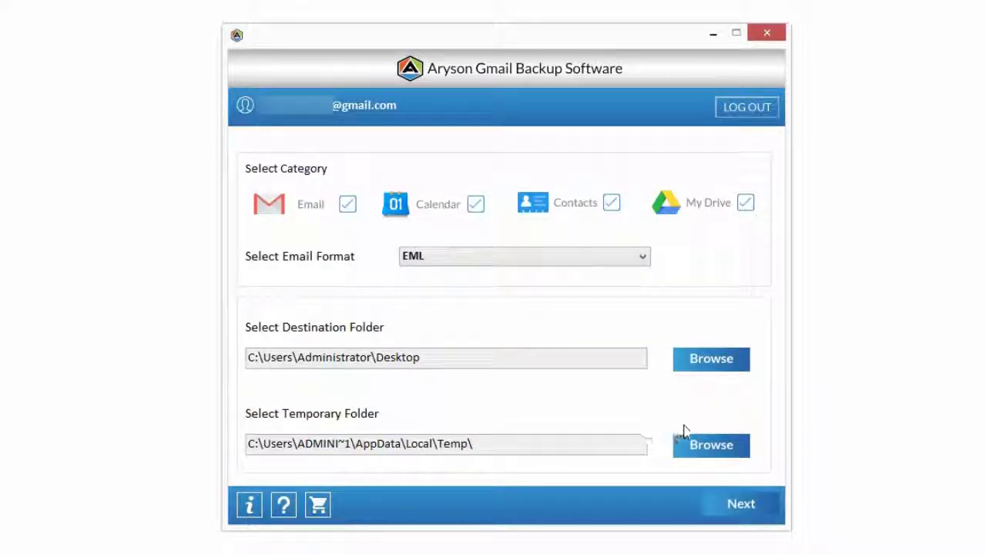